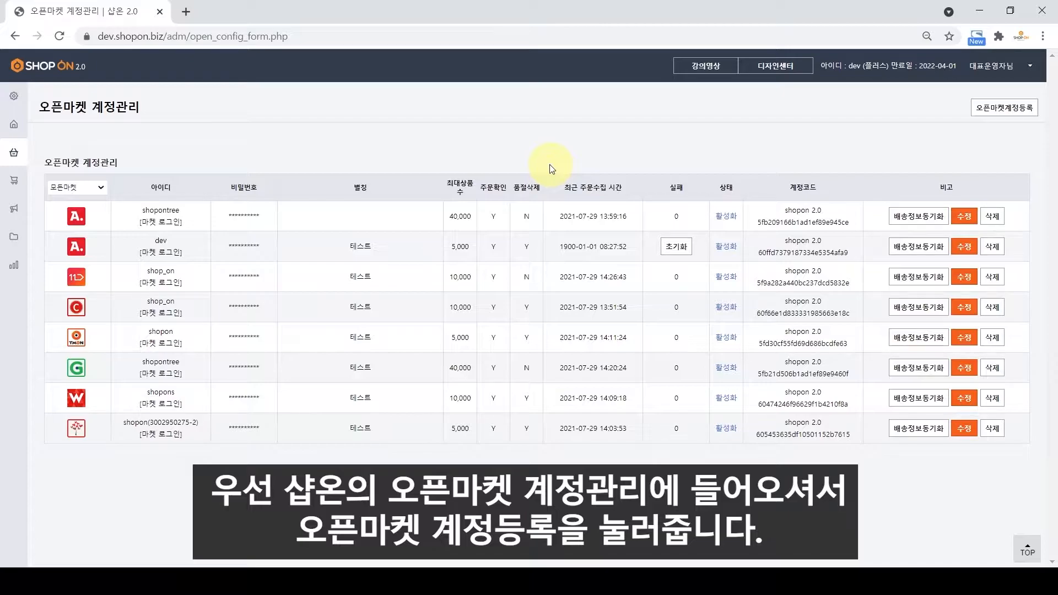
Start registering a new open market account and choose 스마트스토어 as its 오픈마켓
left_click(989, 119)
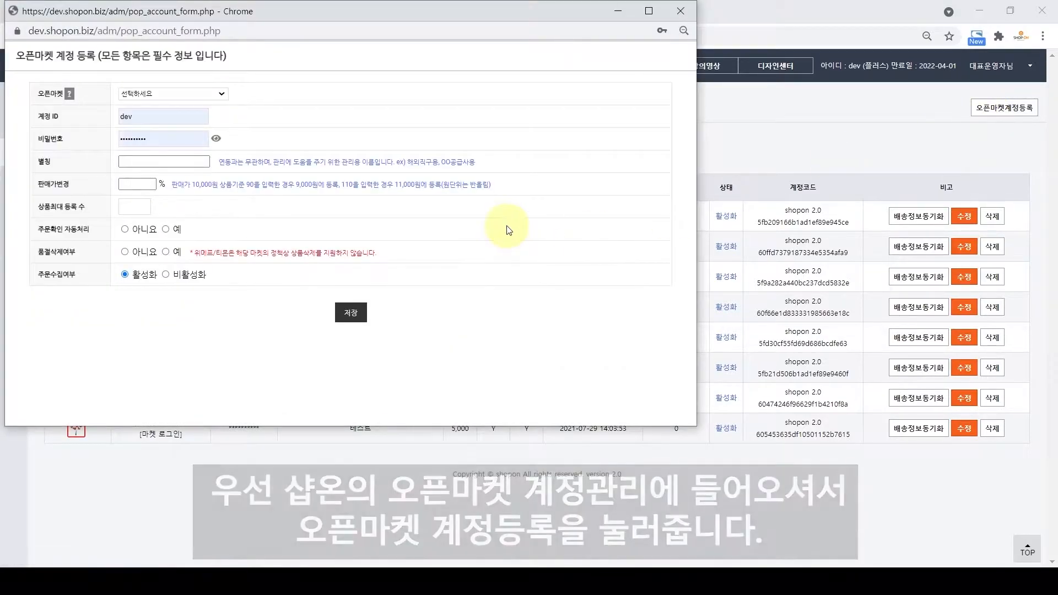
left_click(207, 99)
left_click(194, 139)
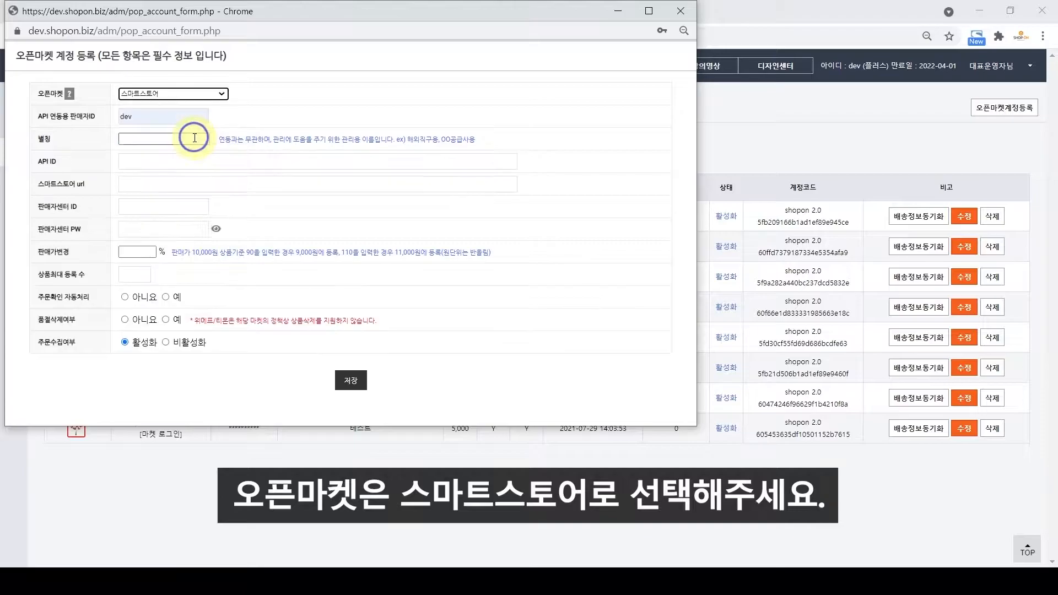
left_click(309, 75)
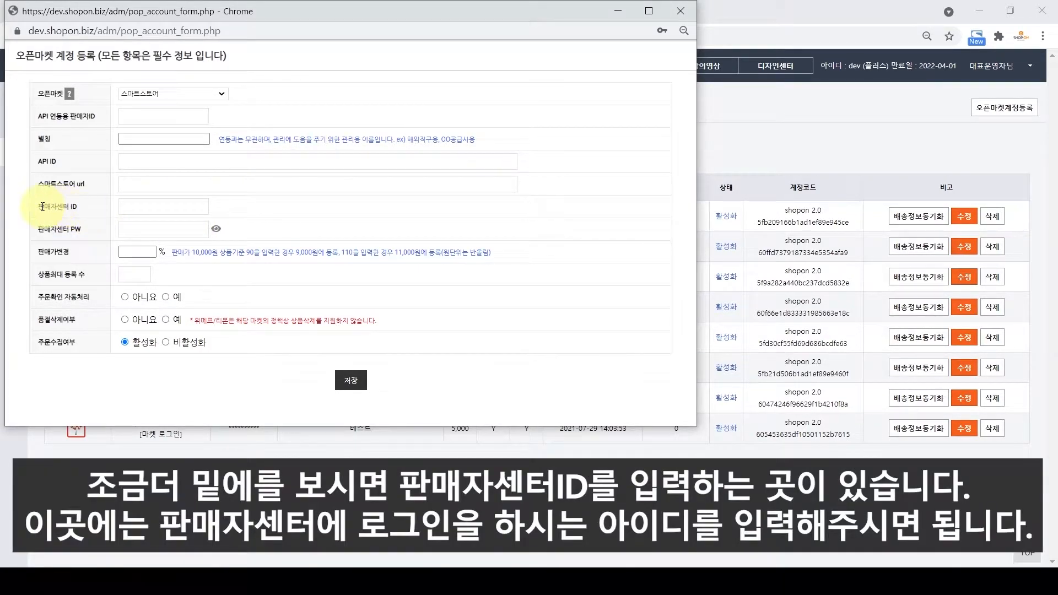
Fill in the 판매자센터 ID with the seller's login e-mail and the 판매자센터 PW with the account password
left_click(163, 208)
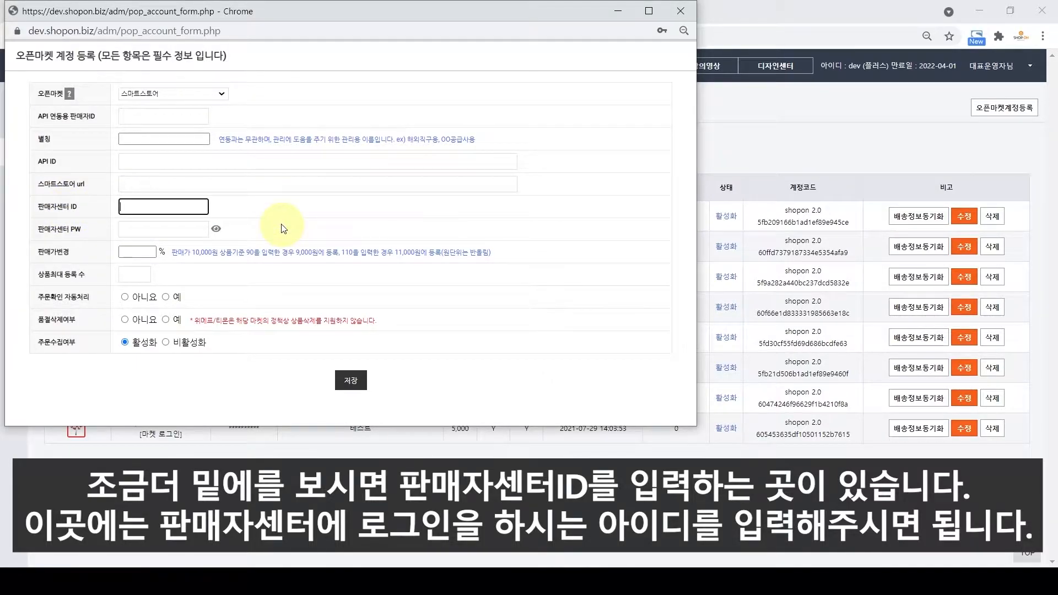
key("ctrl+v")
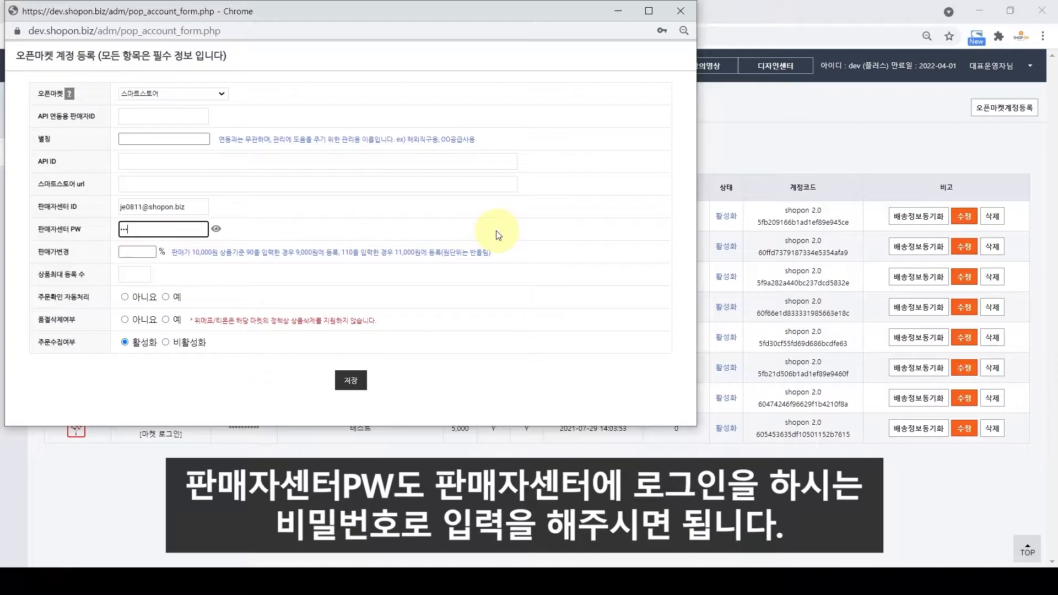
type("*******")
key("Tab")
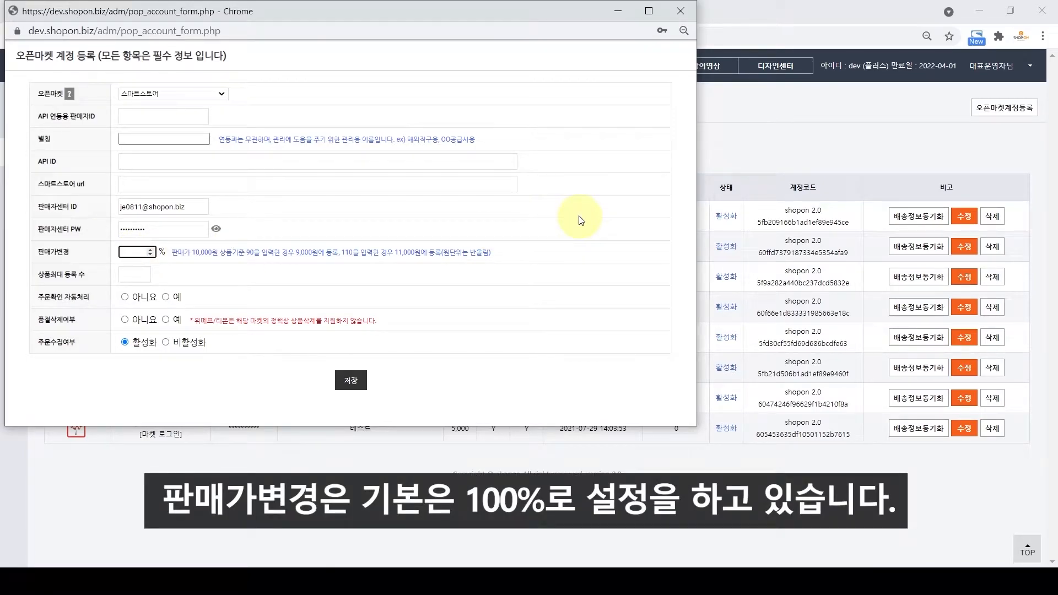
Set 판매가변경 to 100% and 상품최대 등록 수 to 10000
type("100")
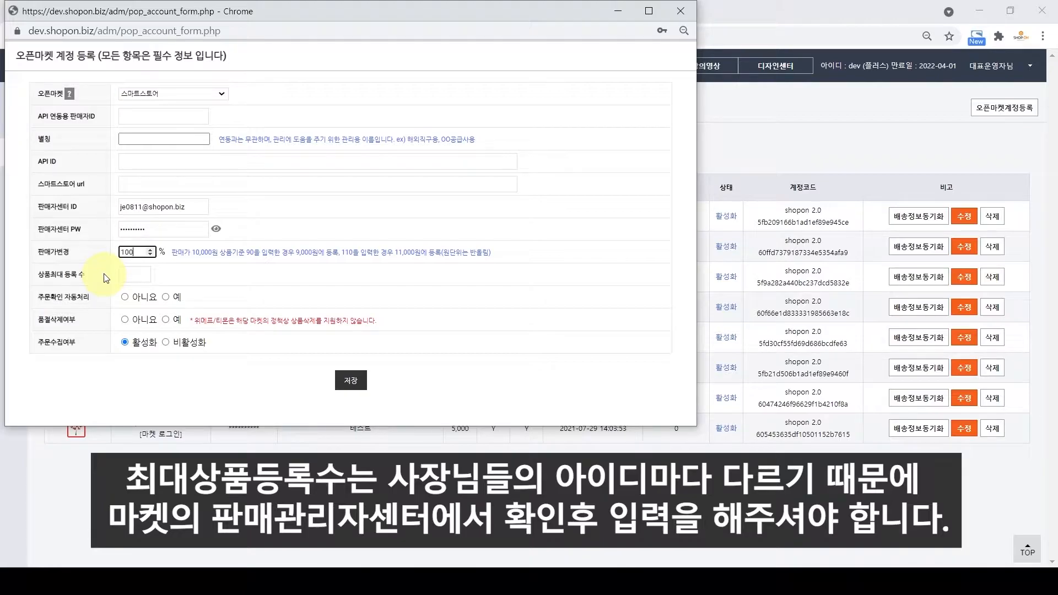
left_click(131, 273)
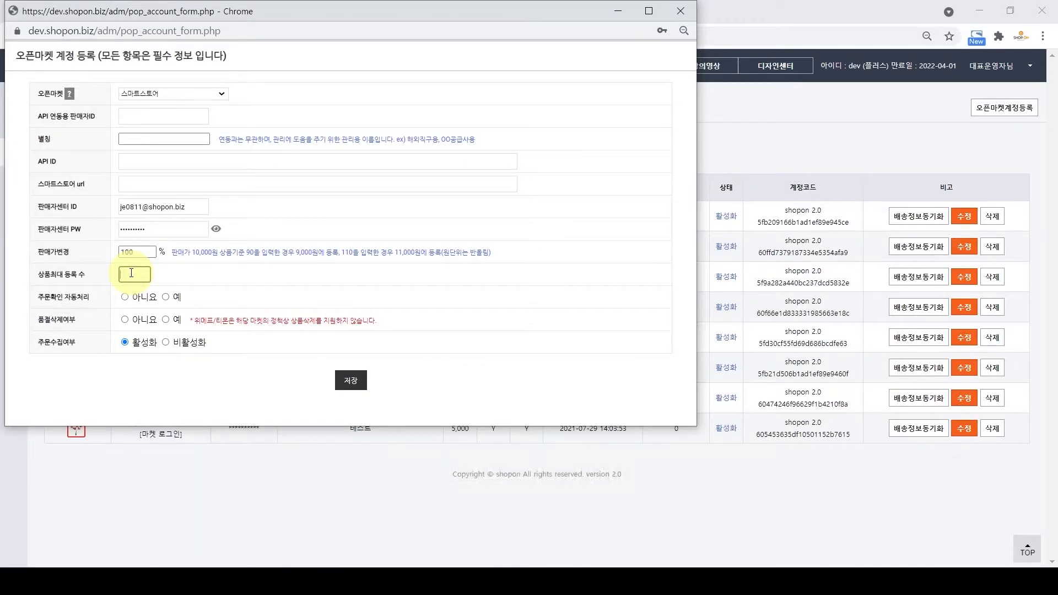
type("10000")
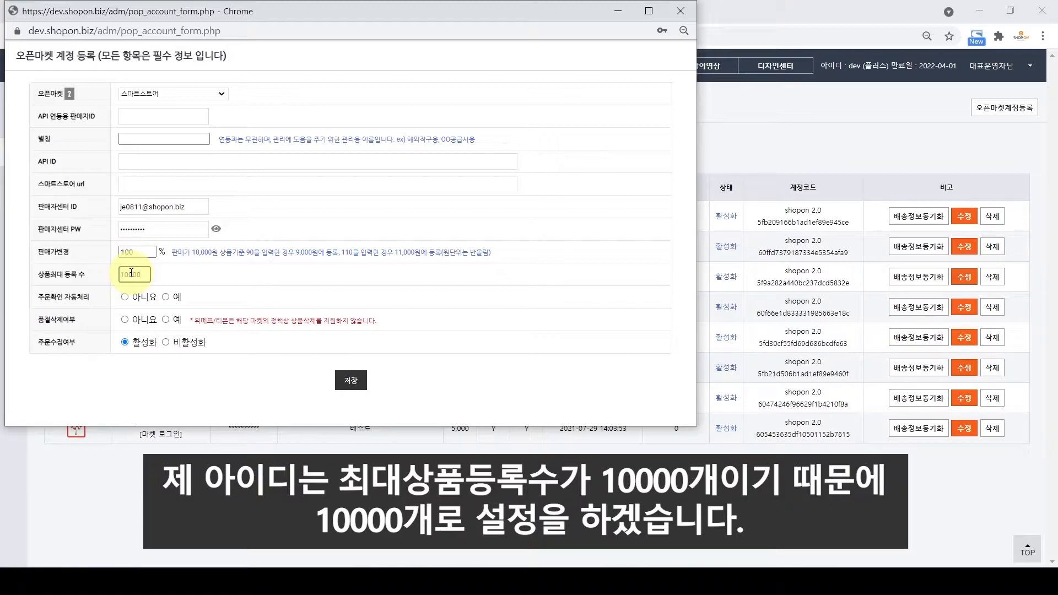
left_click(212, 287)
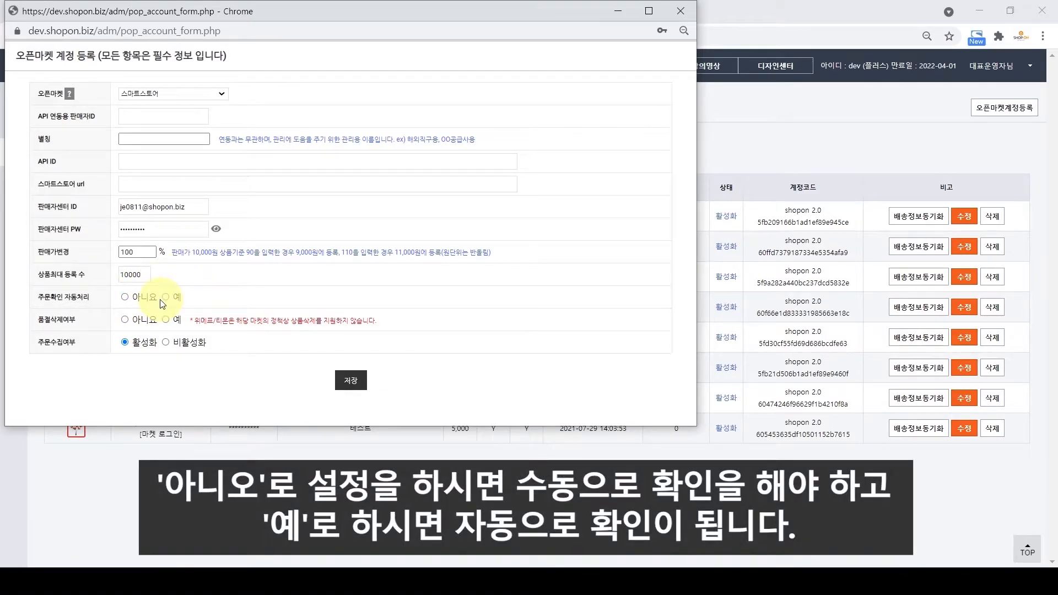
Set both 주문확인 자동처리 and 품절삭제여부 to 예
left_click(165, 297)
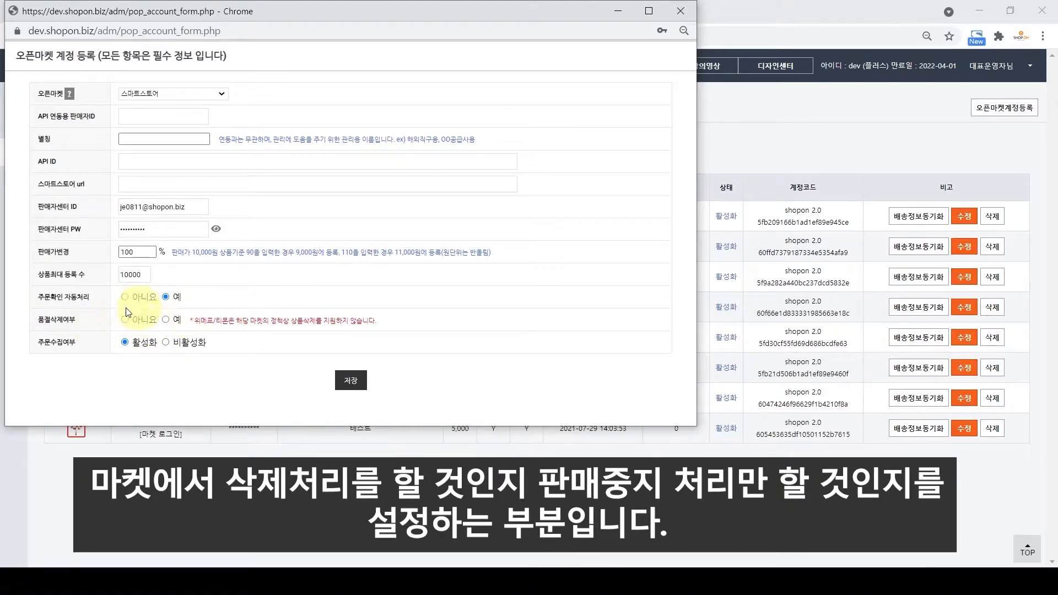
left_click(172, 319)
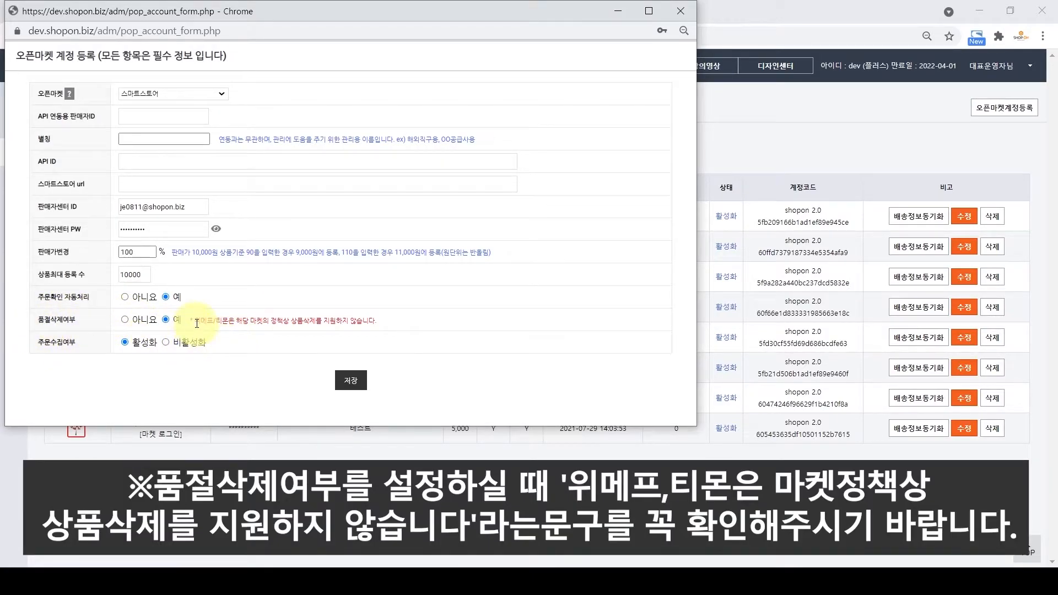
left_click_drag(196, 322, 345, 319)
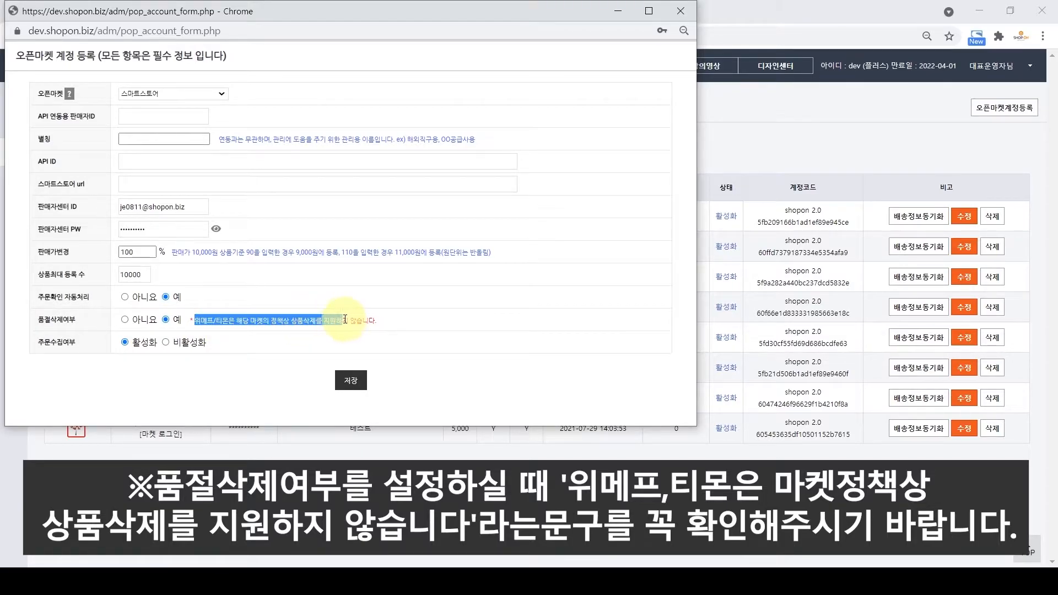
left_click(383, 325)
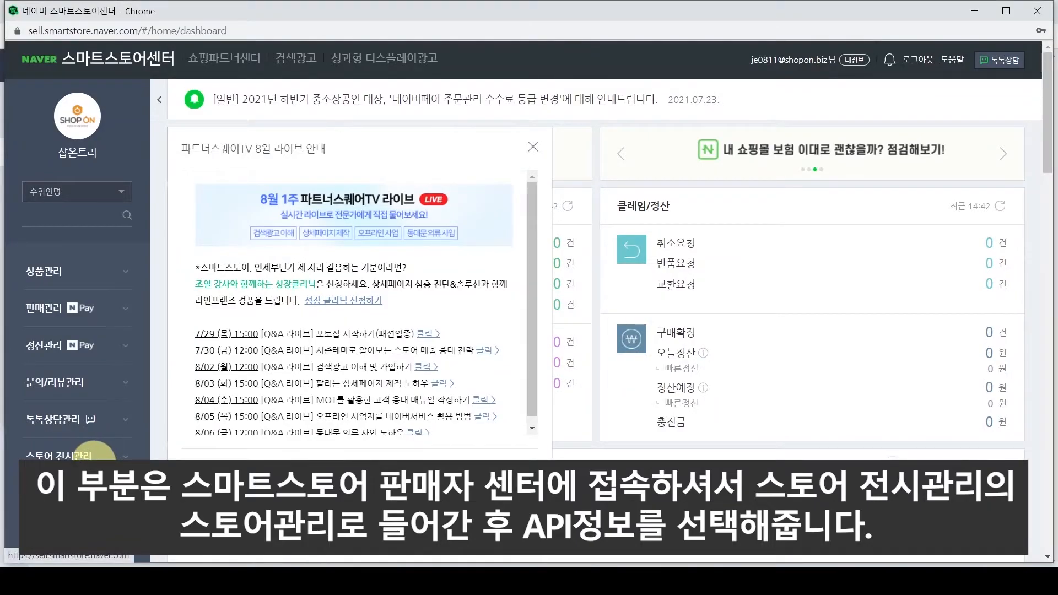
Open the API 정보 page of the store management settings in the Naver 스마트스토어센터
left_click(94, 456)
scroll(100, 441, "down", 3)
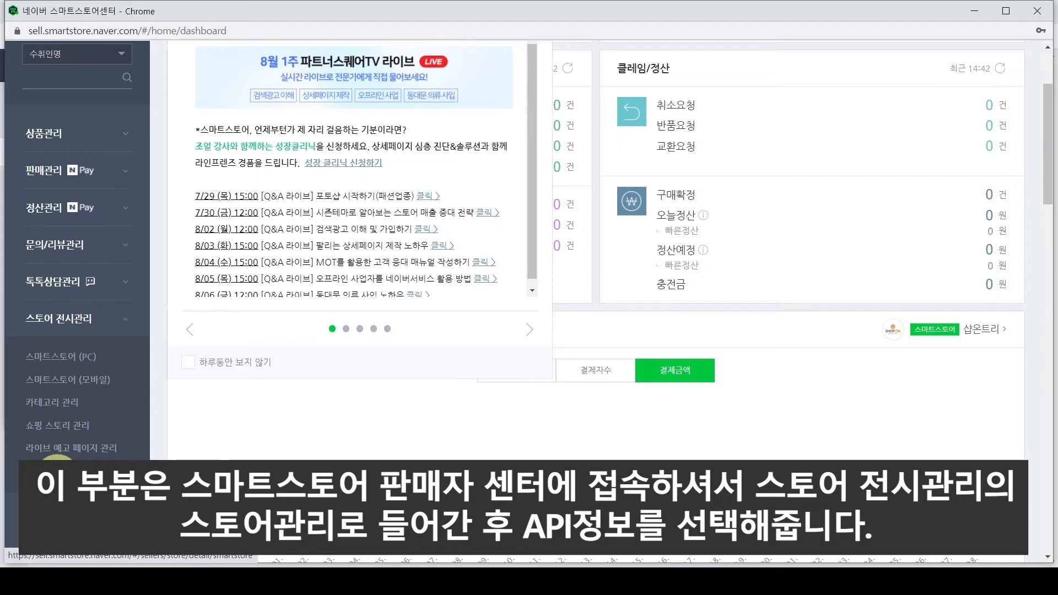
left_click(57, 465)
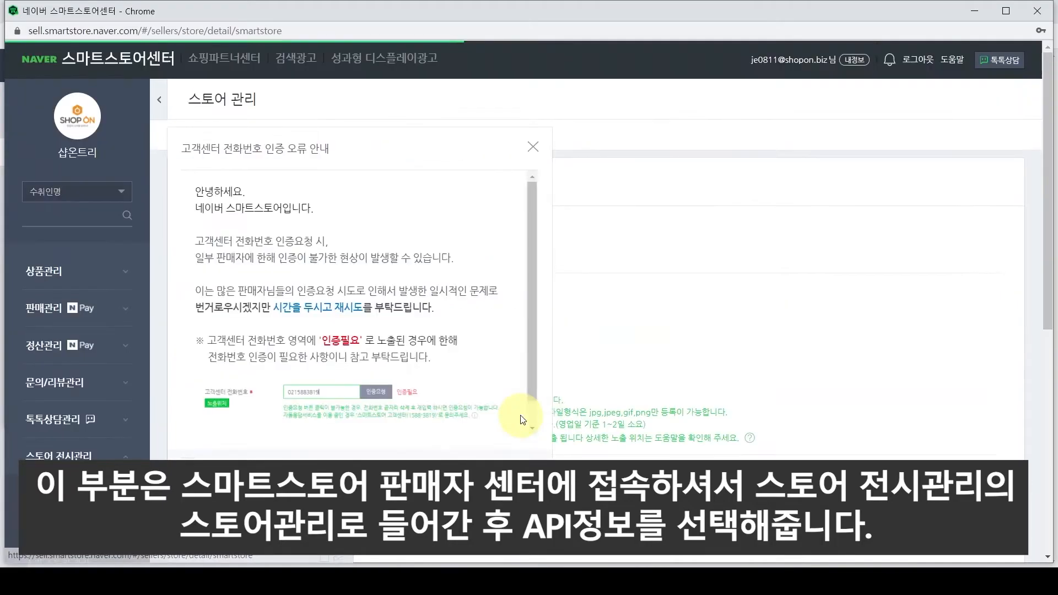
left_click(530, 151)
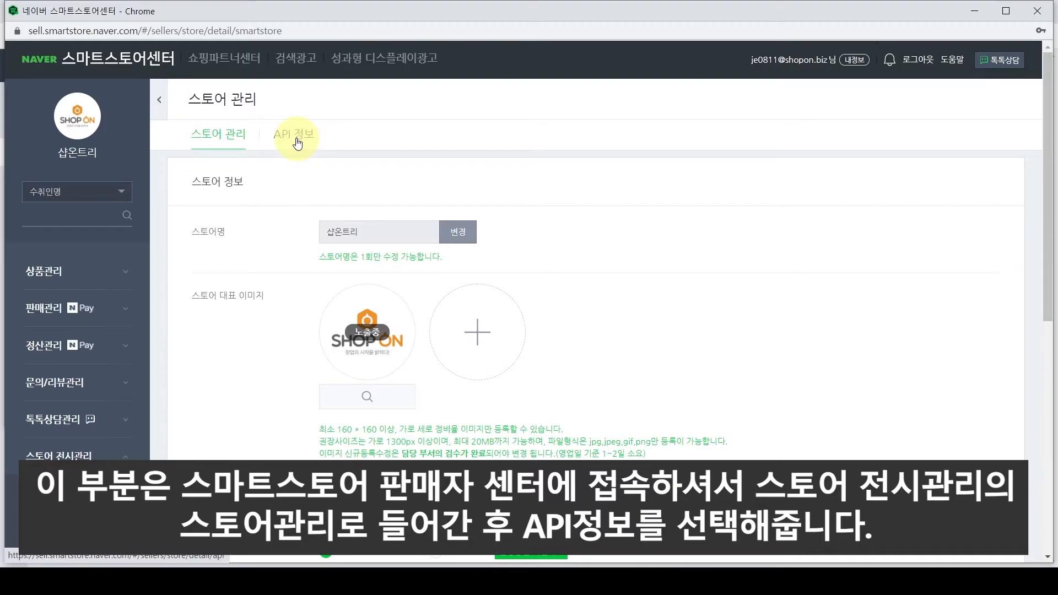
scroll(297, 138, "down", 2)
scroll(298, 138, "up", 1)
left_click(298, 71)
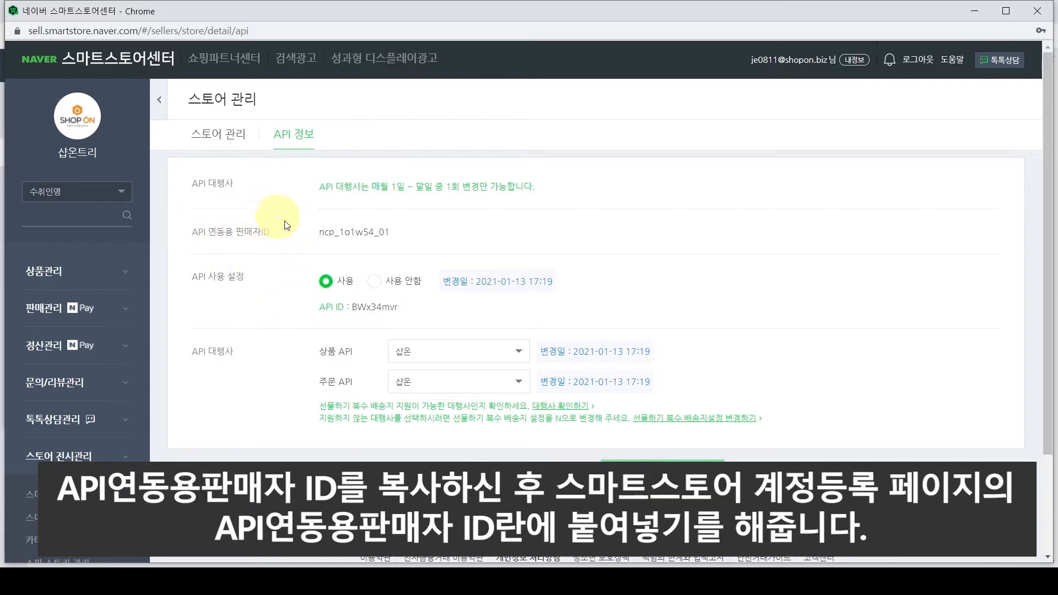
Copy the API 연동용 판매자ID from the 스마트스토어센터 into the matching field of the Shopon account registration form
left_click_drag(395, 236, 328, 232)
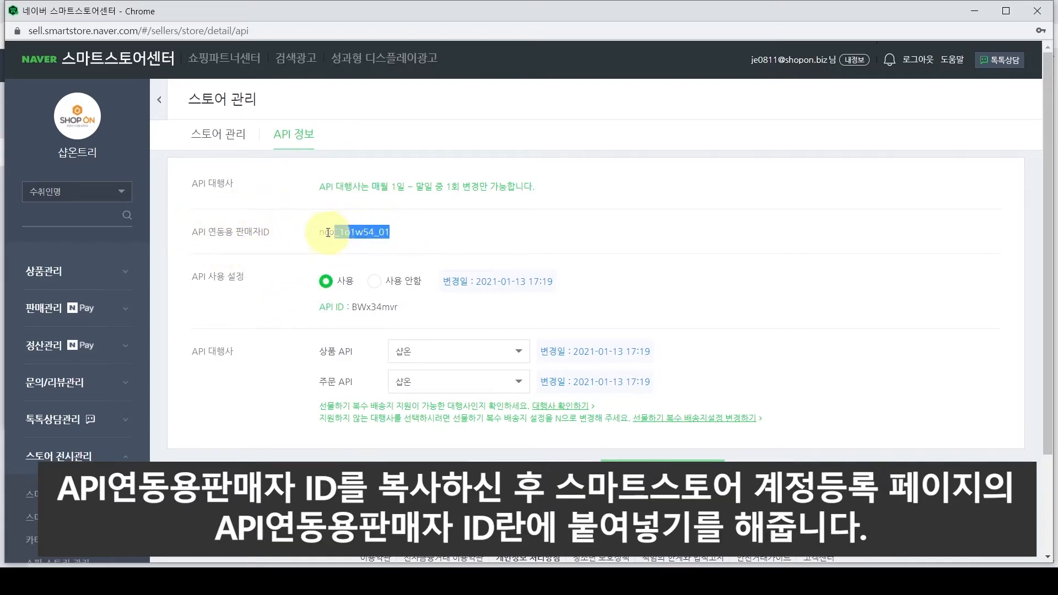
right_click(357, 237)
left_click(377, 254)
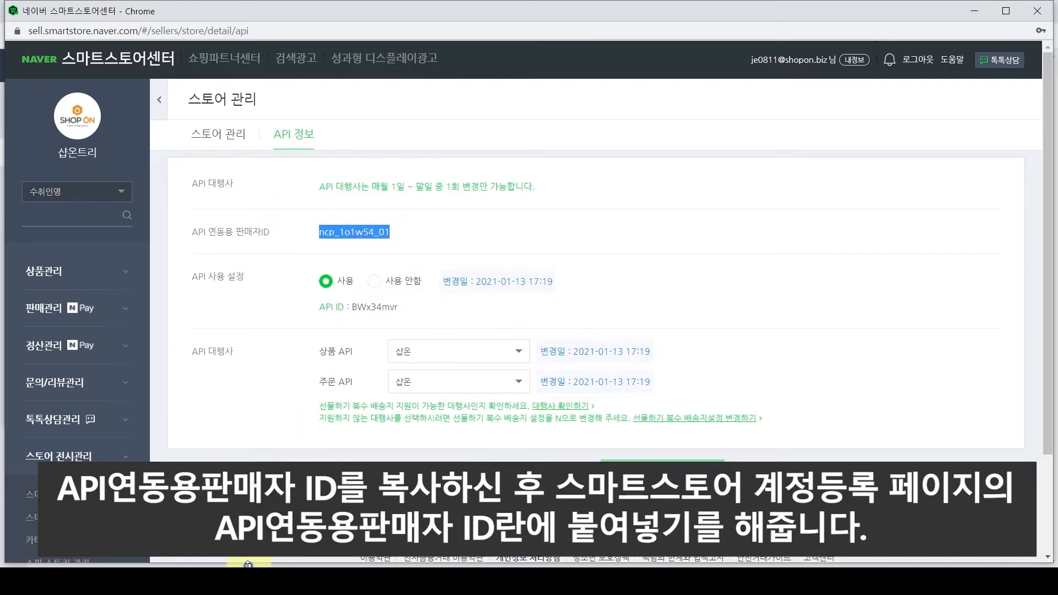
left_click(220, 580)
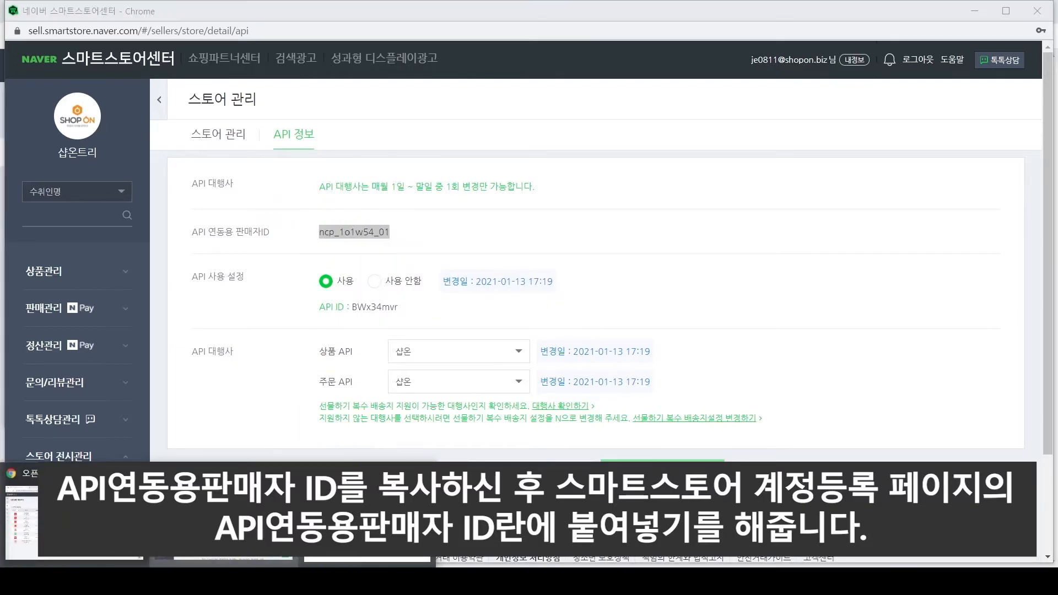
left_click(367, 524)
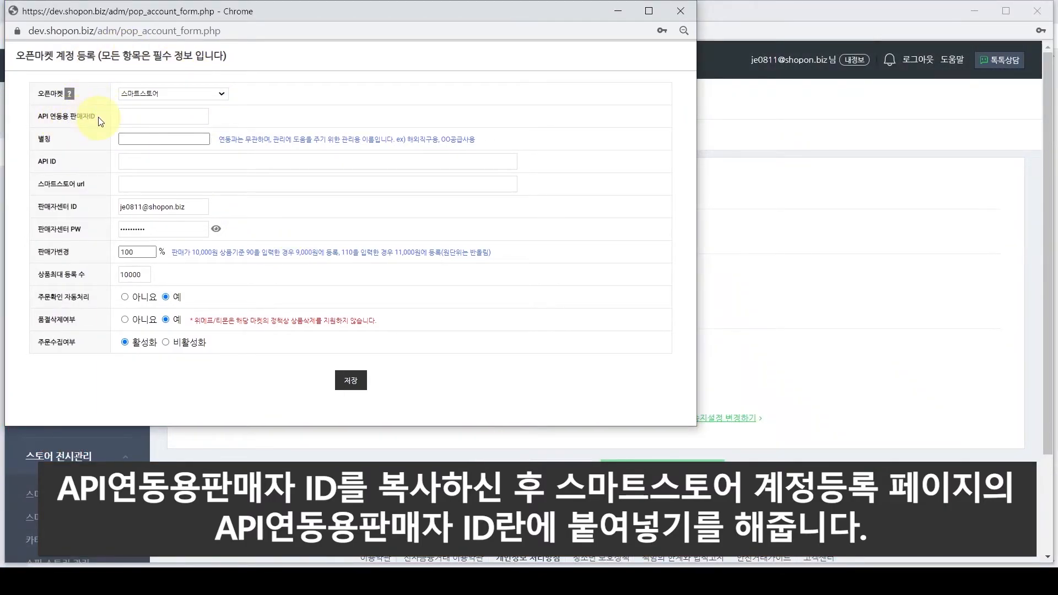
left_click(129, 117)
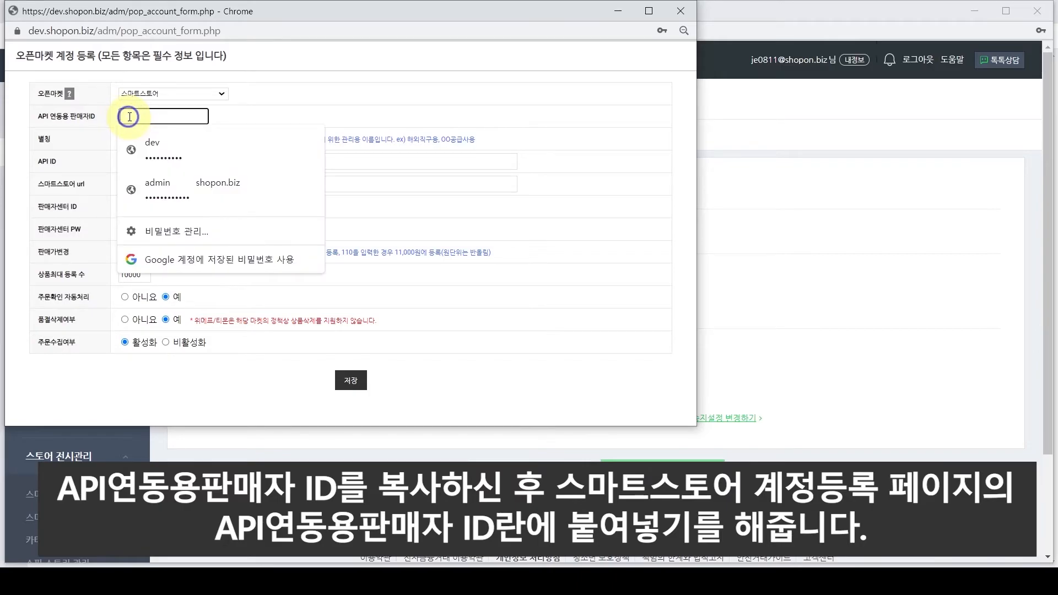
right_click(130, 117)
left_click(173, 227)
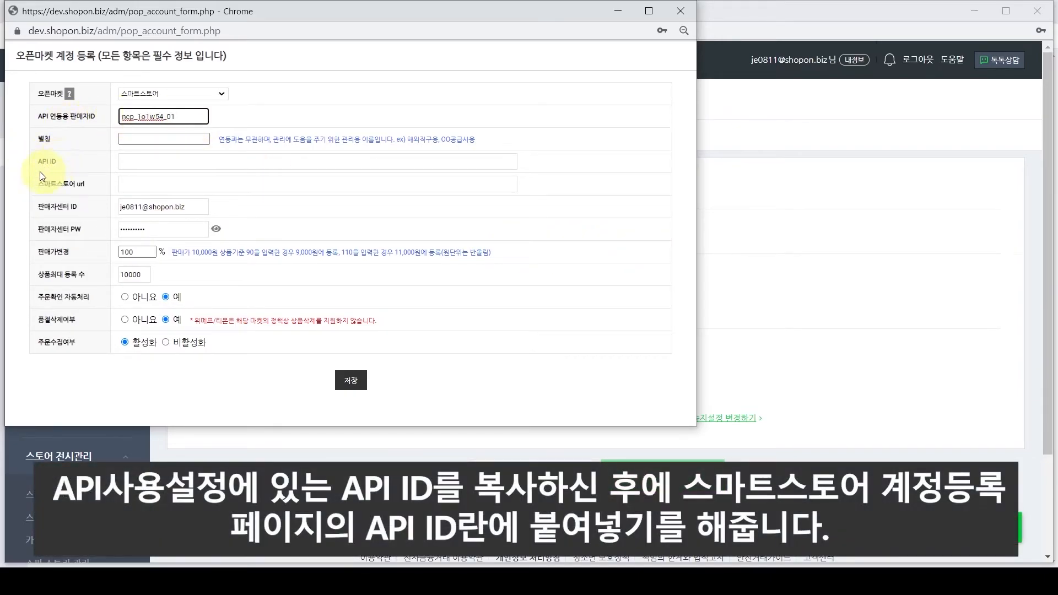
Copy the API ID from the 스마트스토어센터 API settings into the API ID field of the Shopon registration form
left_click(970, 305)
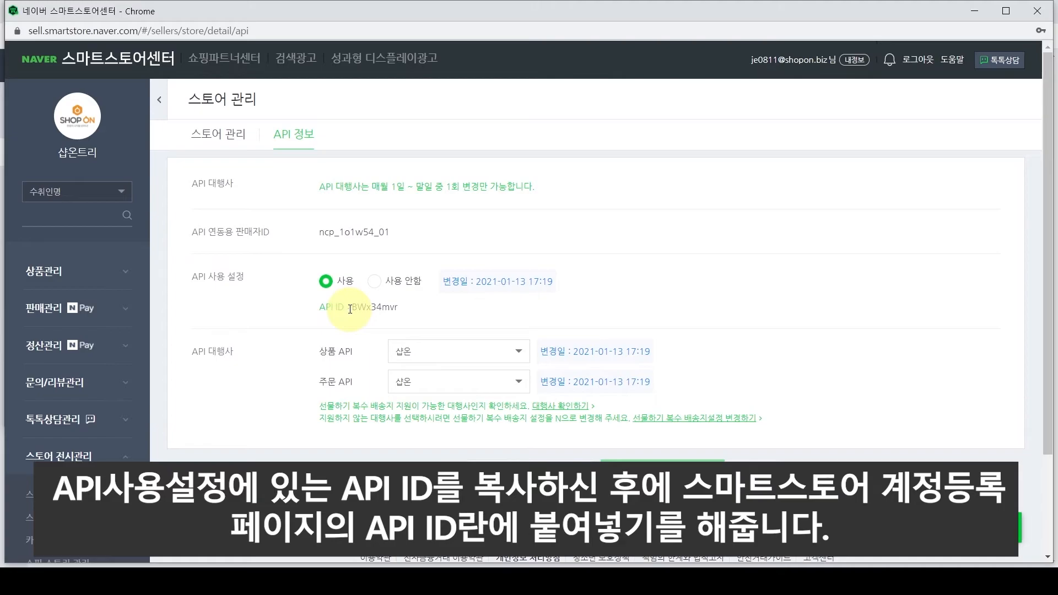
left_click_drag(359, 310, 384, 312)
right_click(390, 310)
left_click(411, 323)
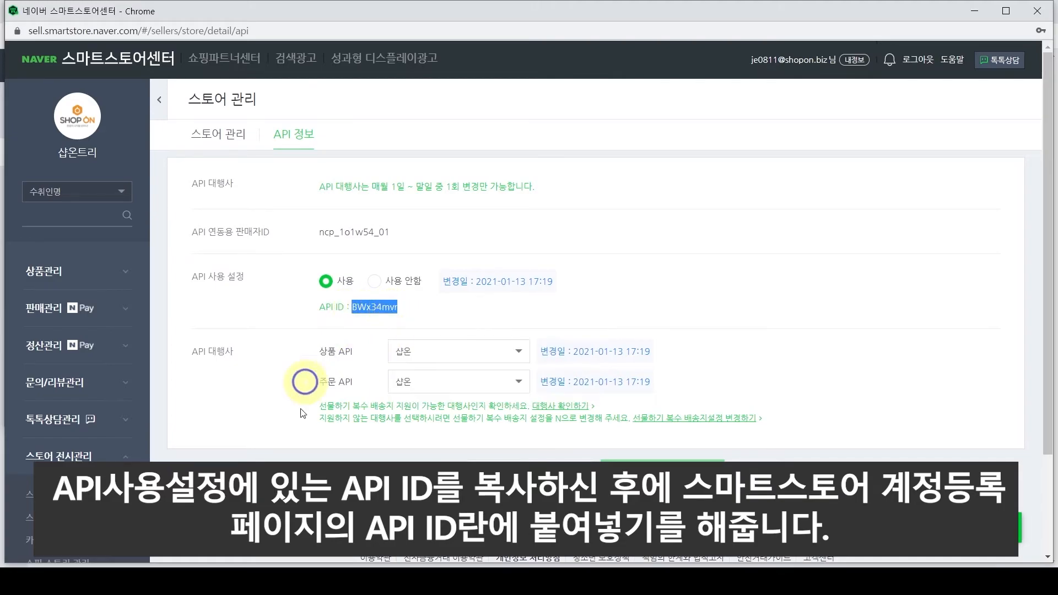
left_click(177, 570)
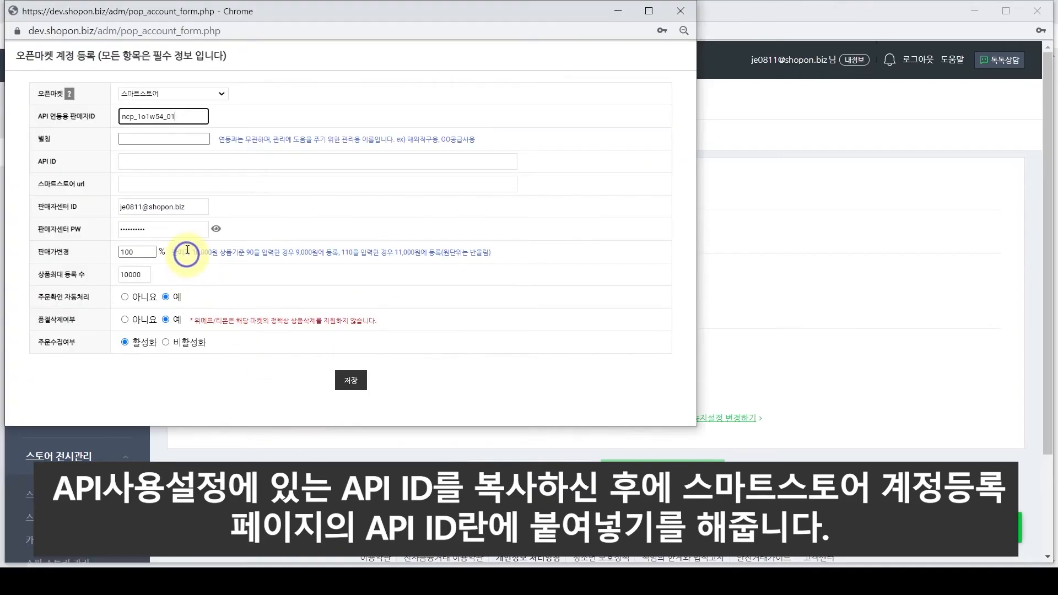
left_click(157, 168)
right_click(157, 169)
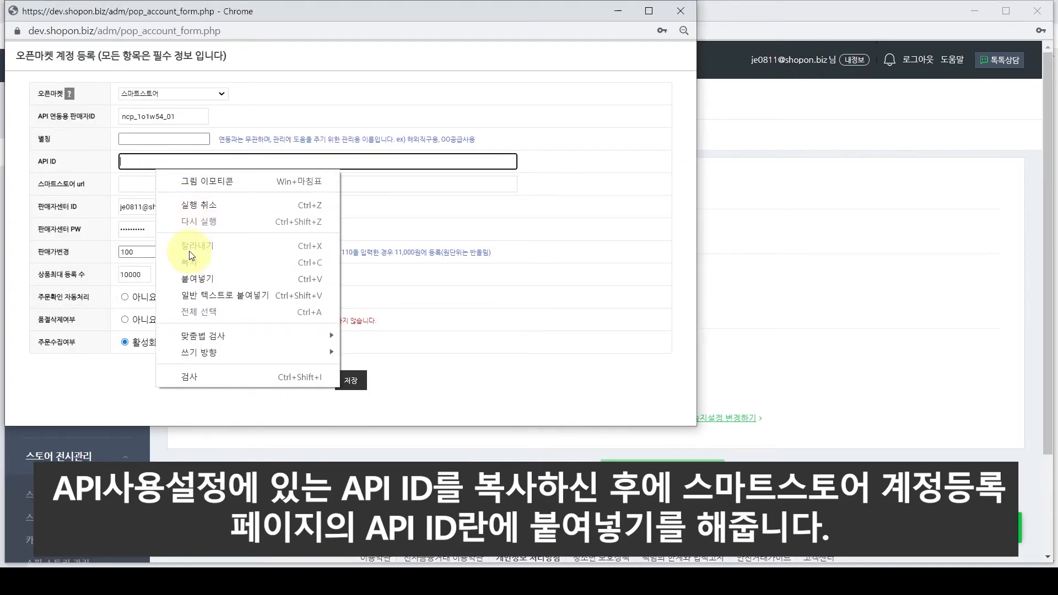
left_click(194, 279)
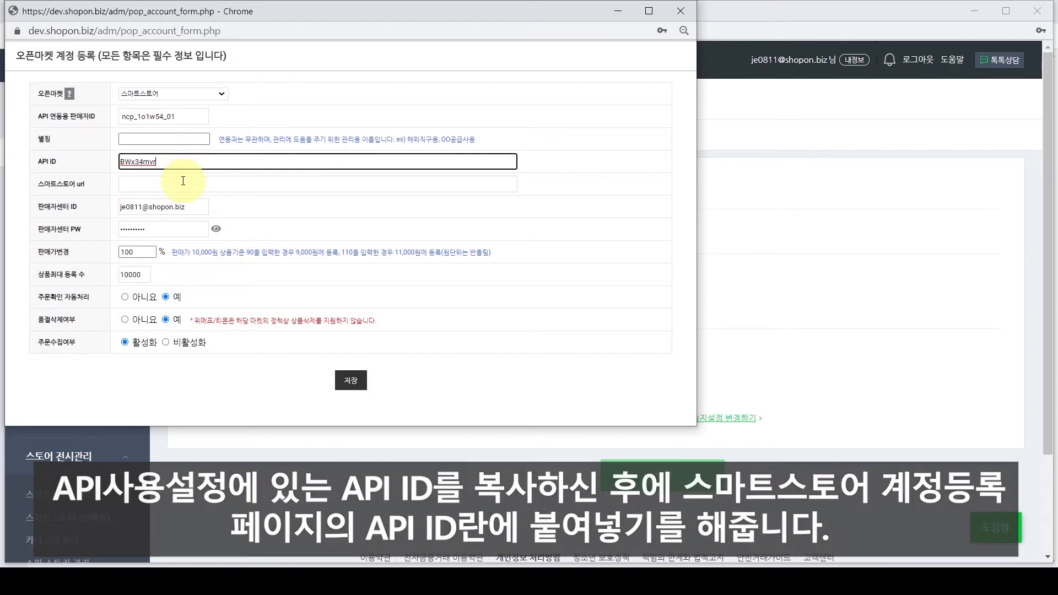
left_click(183, 184)
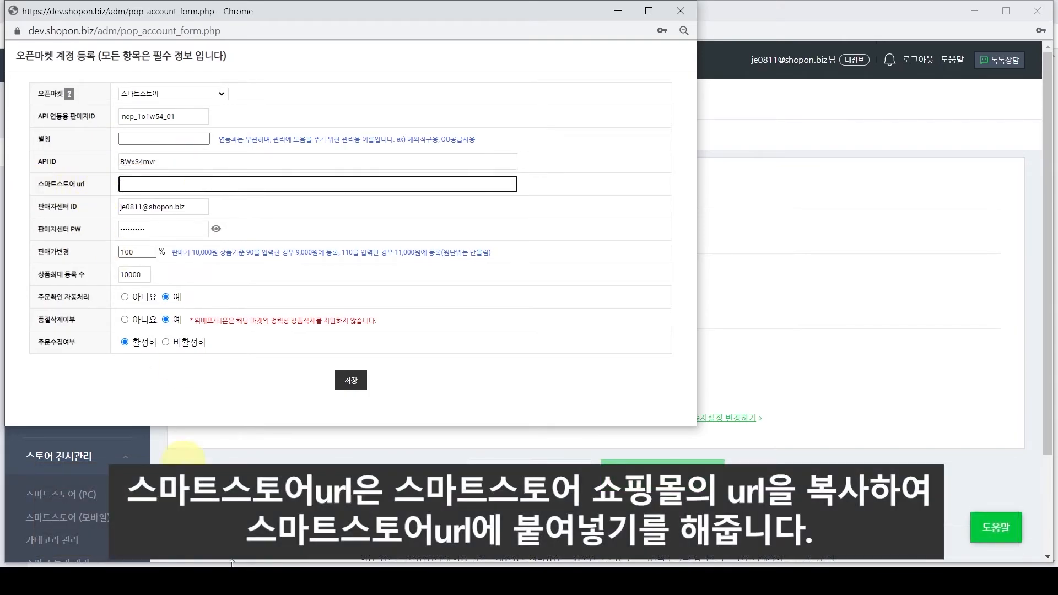
key("alt+Tab")
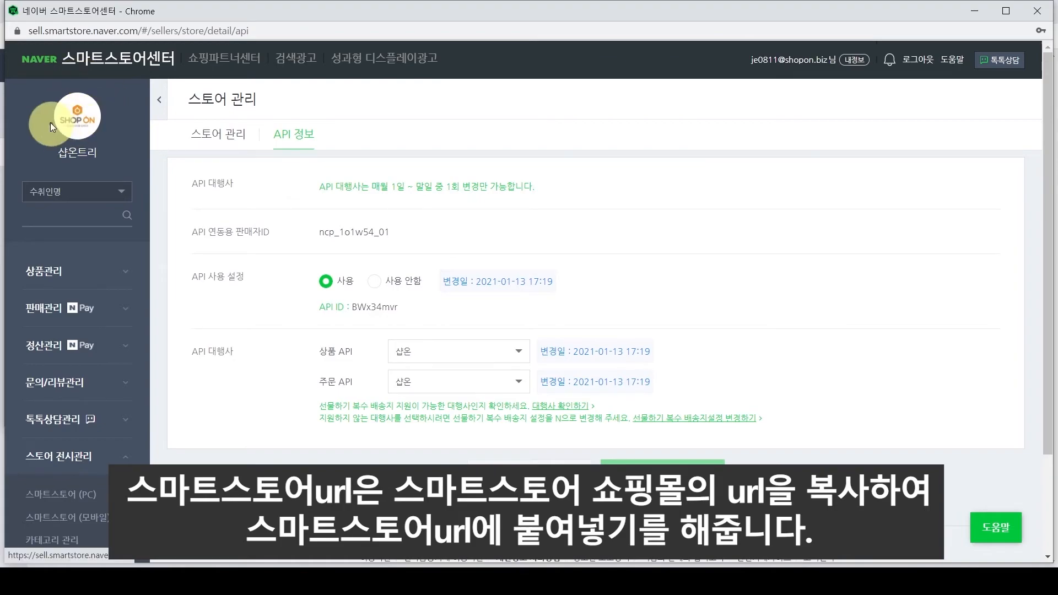
left_click(90, 135)
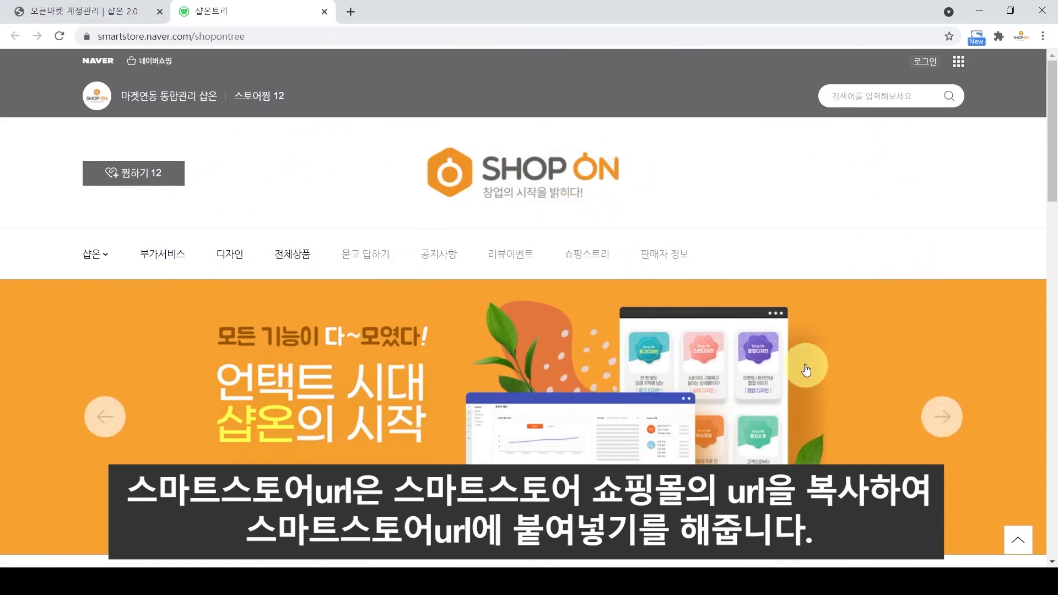
left_click(224, 36)
right_click(232, 35)
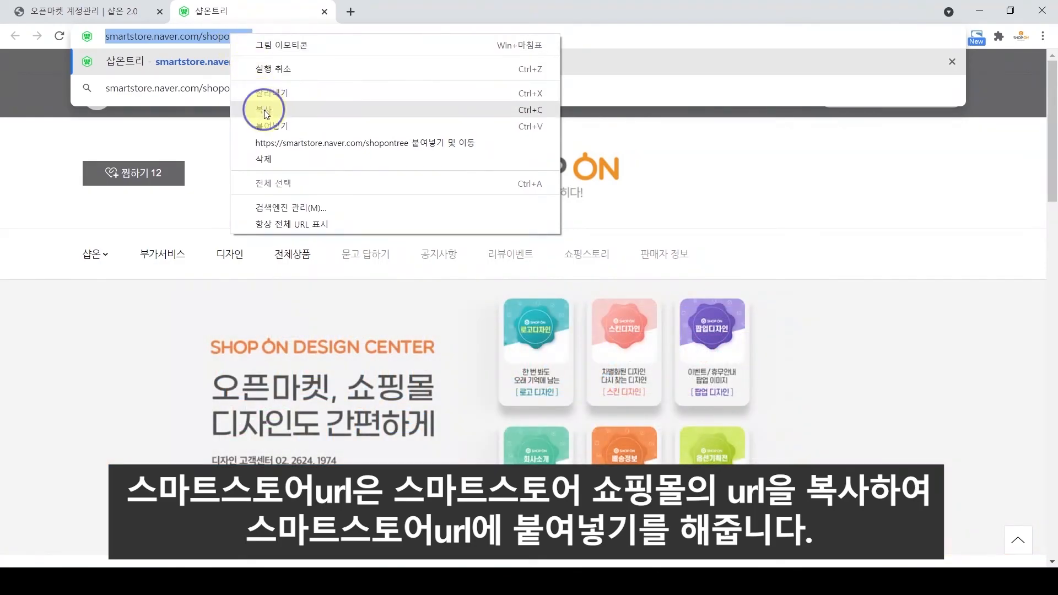
left_click(265, 111)
Paste the storefront URL into the 스마트스토어 url field of the Shopon form and save the account registration
left_click(164, 581)
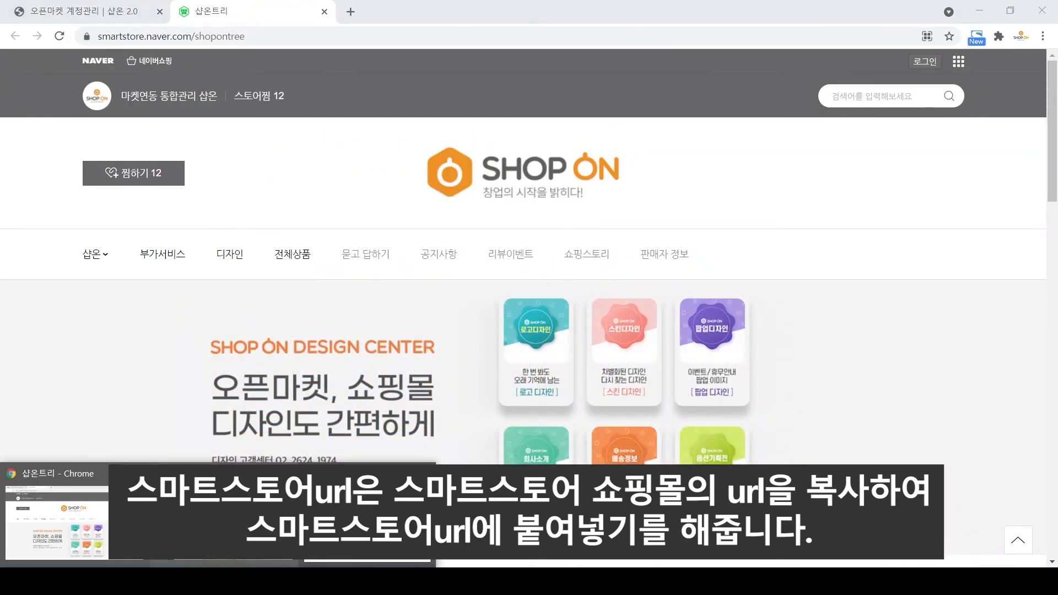
left_click(369, 516)
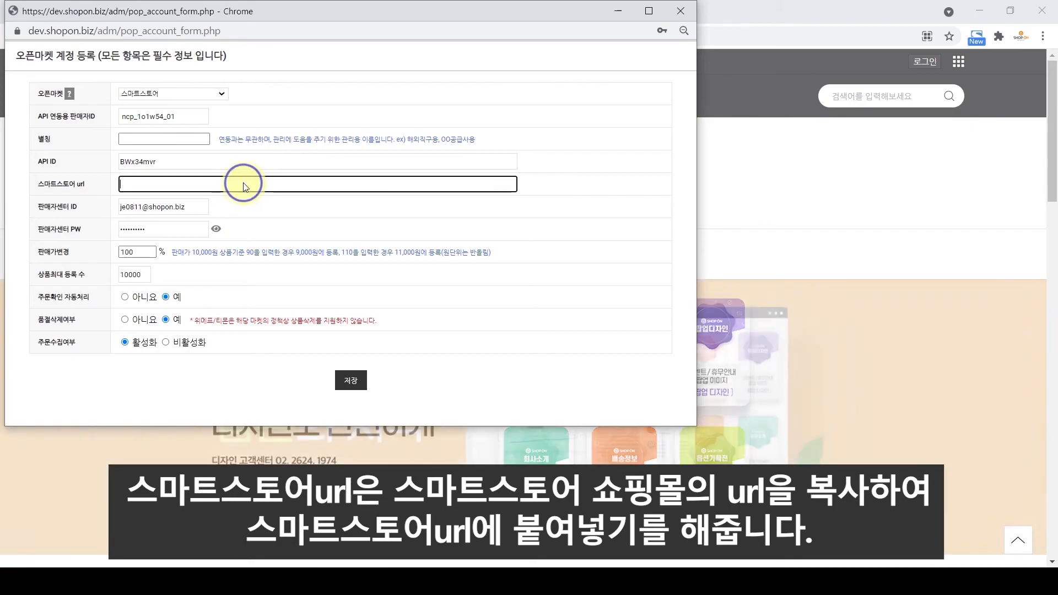
right_click(243, 183)
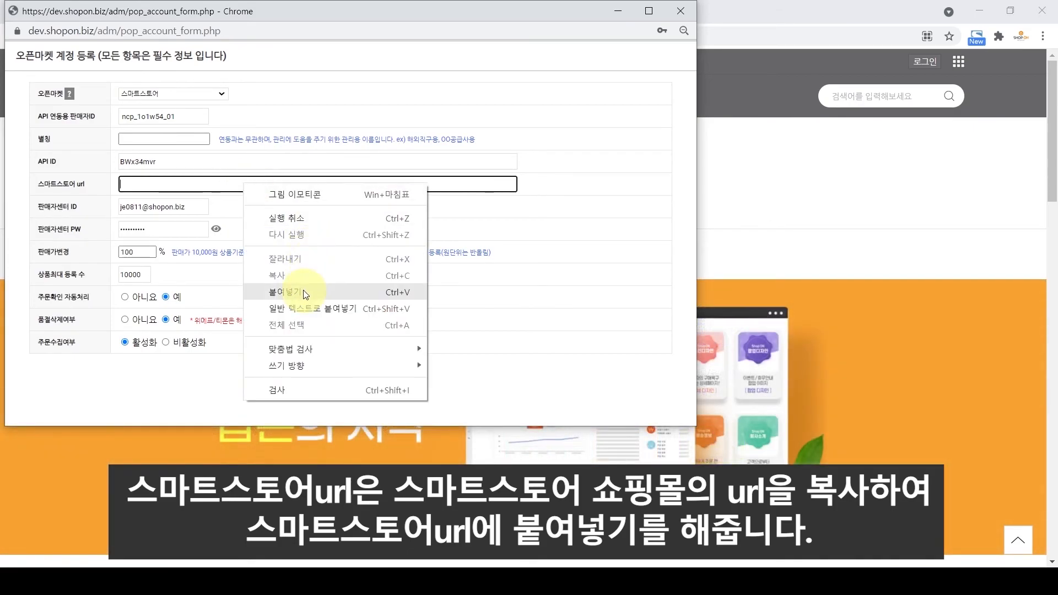
left_click(307, 293)
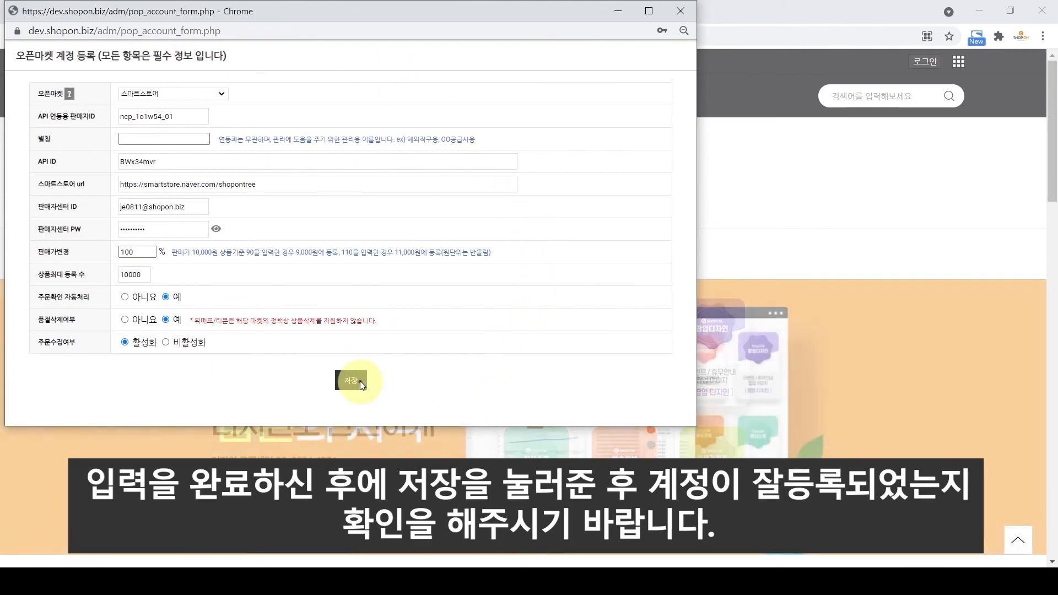
left_click(359, 382)
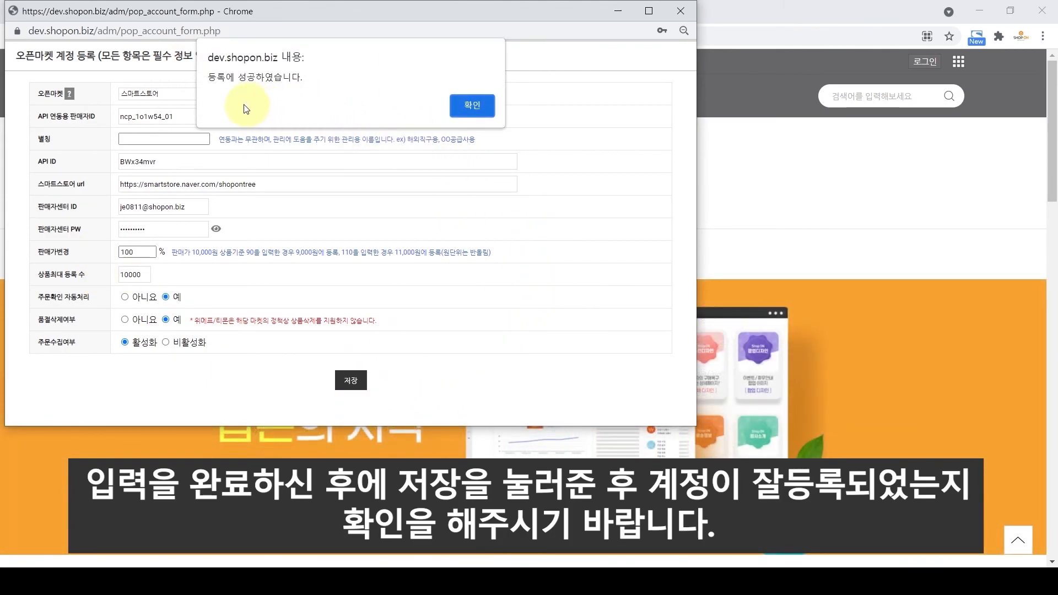
left_click(478, 106)
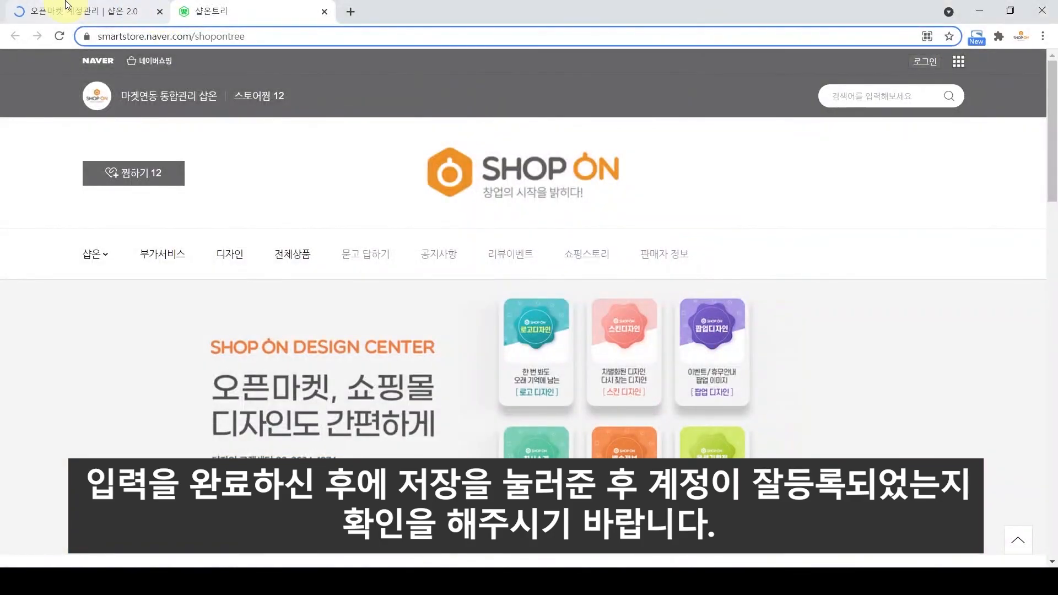